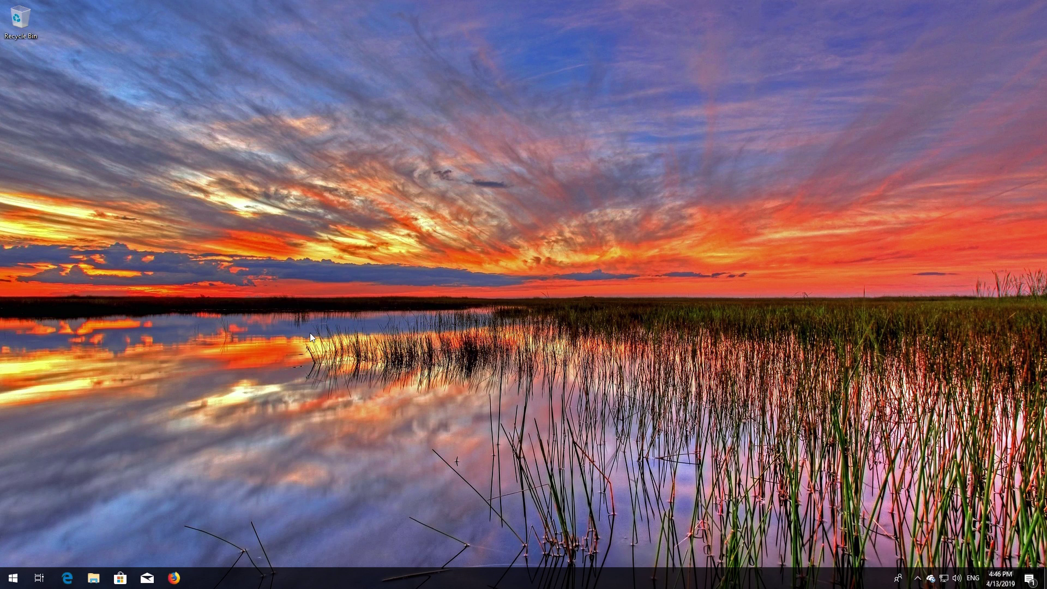
{"action": "key", "text": "super"}
Step: Search Windows for "recovery options" and open the Recovery options system setting
{"action": "type", "text": "reco"}
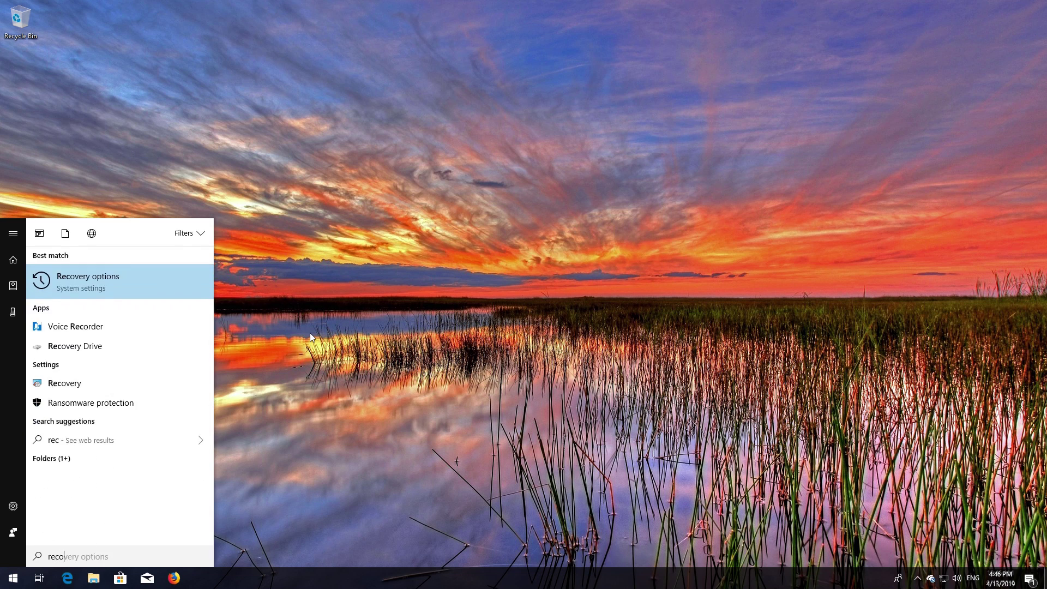
{"action": "type", "text": "very options"}
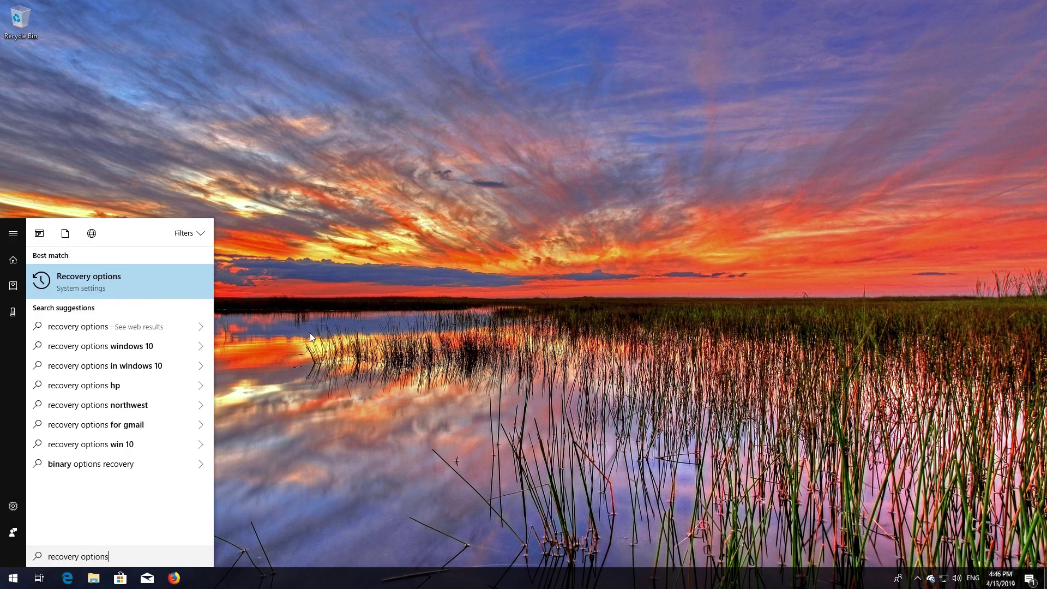
{"action": "left_click", "coordinate": [110, 283]}
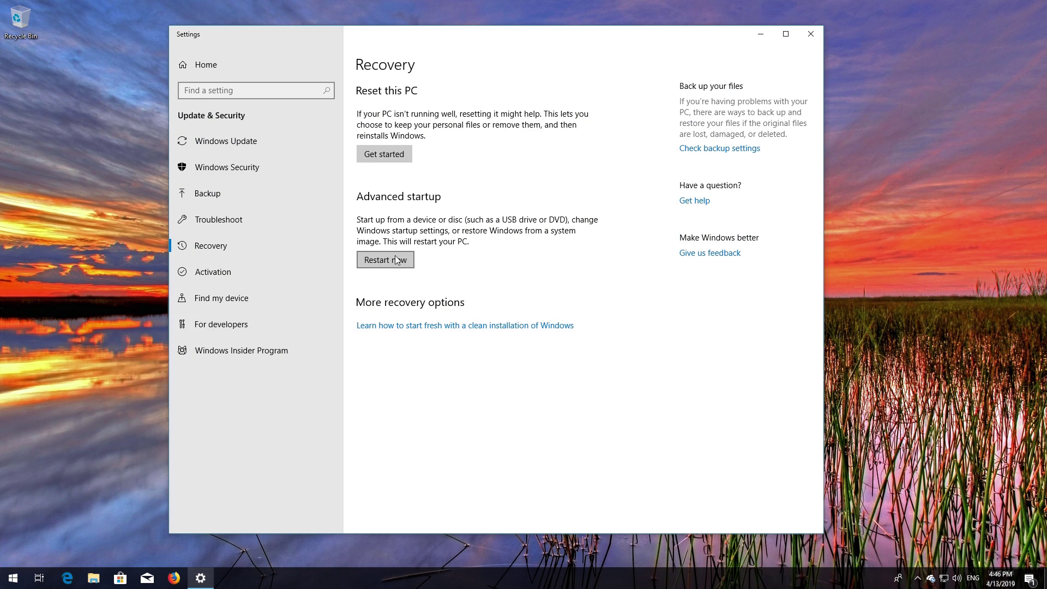
Step: Restart now under Advanced startup to reach the Choose an option recovery screen
{"action": "left_click", "coordinate": [286, 257]}
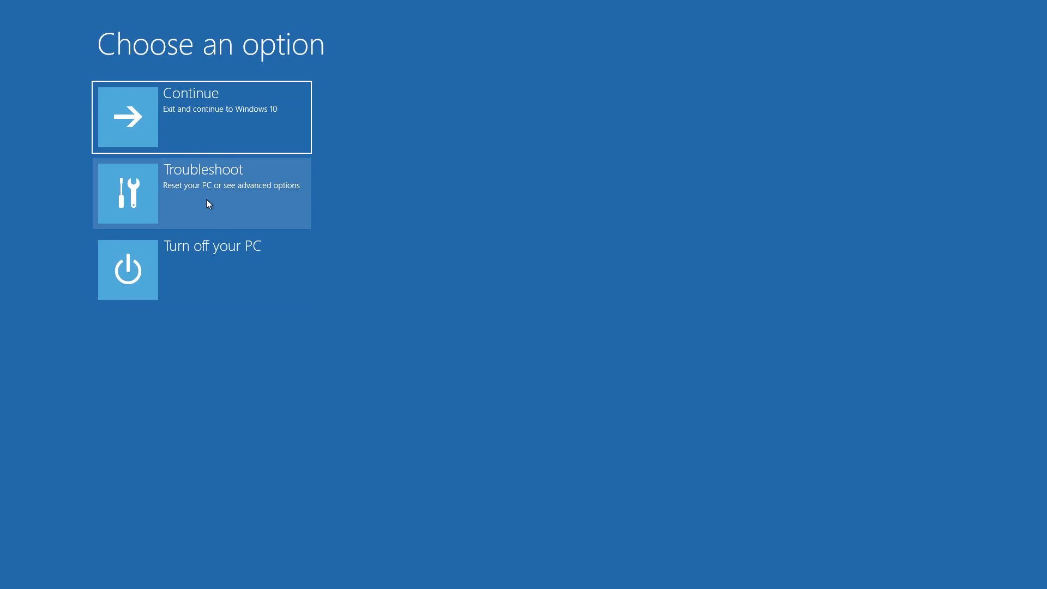
Step: Go to Troubleshoot > Advanced options > Startup Settings, restart, and pick 4) Enable Safe Mode
{"action": "left_click", "coordinate": [206, 198]}
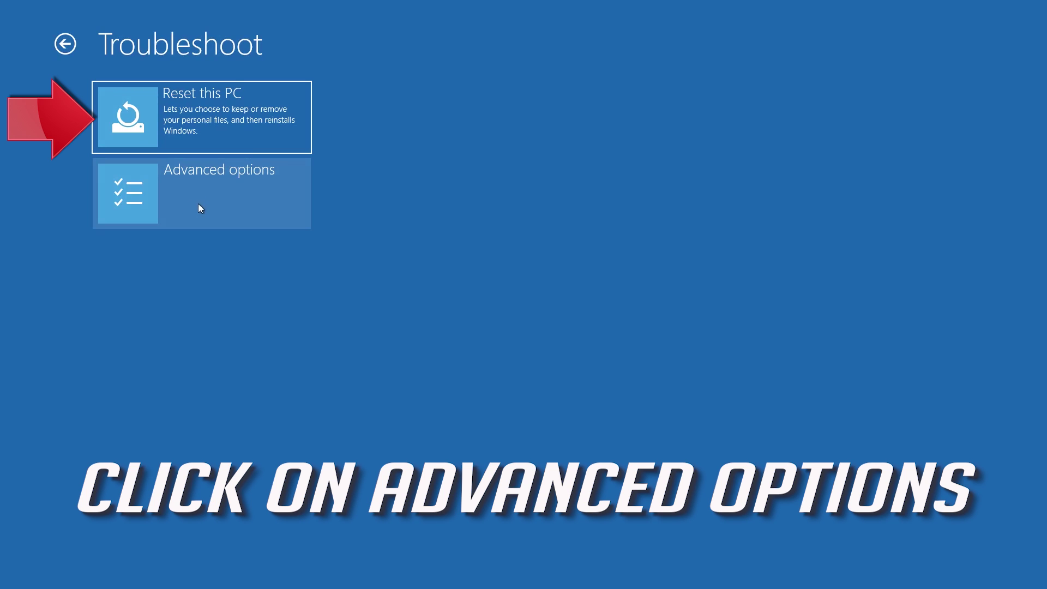
{"action": "left_click", "coordinate": [209, 203]}
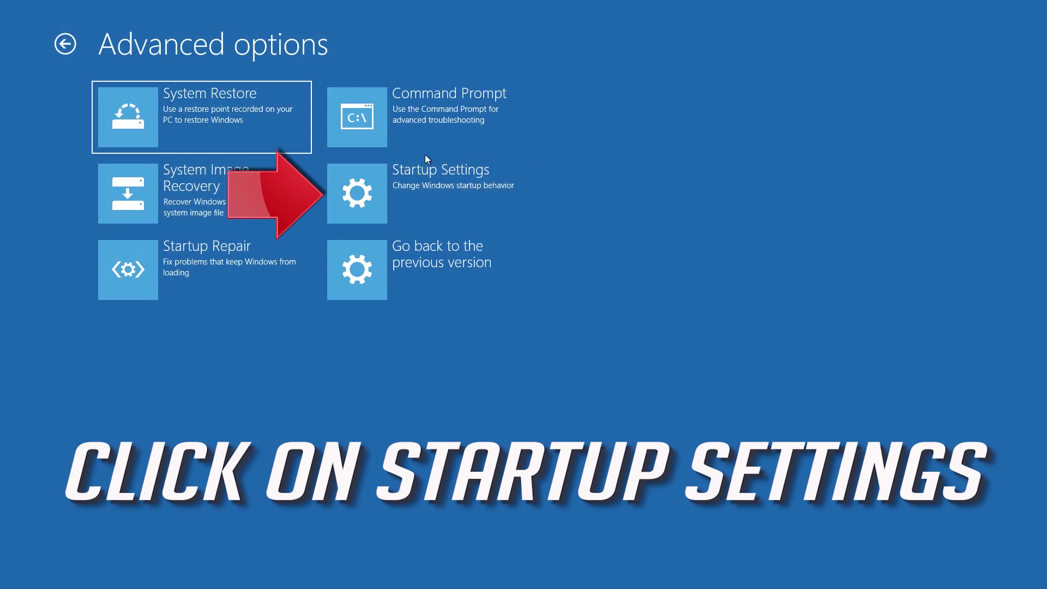
{"action": "left_click", "coordinate": [432, 187]}
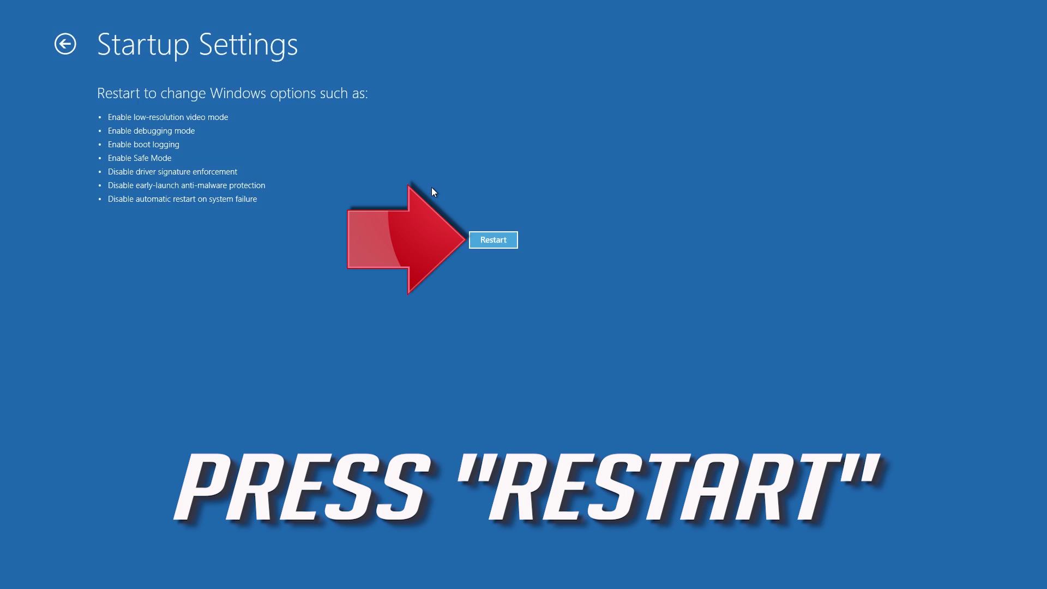
{"action": "left_click", "coordinate": [492, 244]}
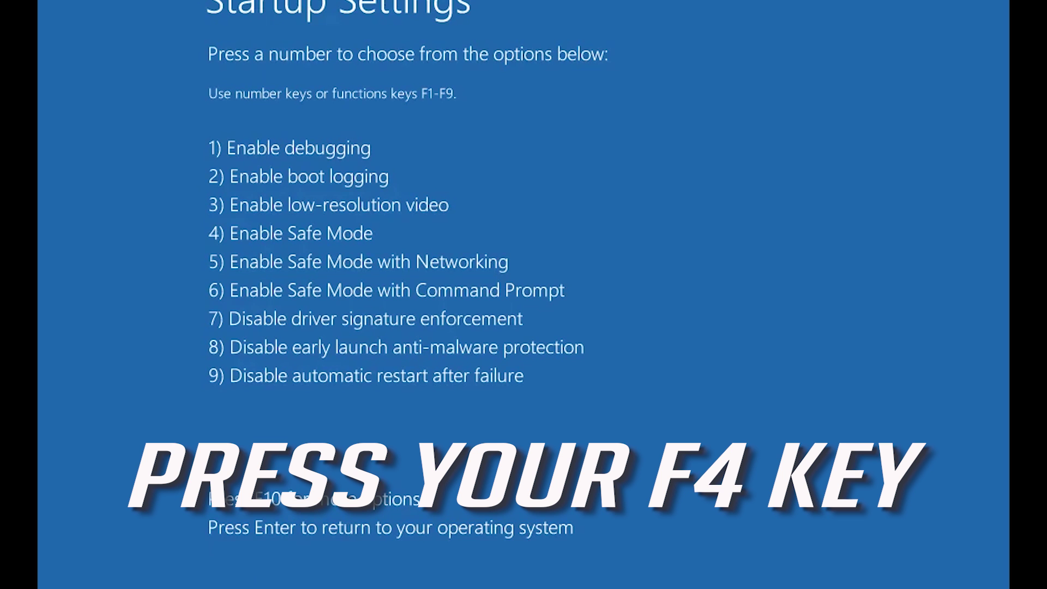
{"action": "key", "text": "F4"}
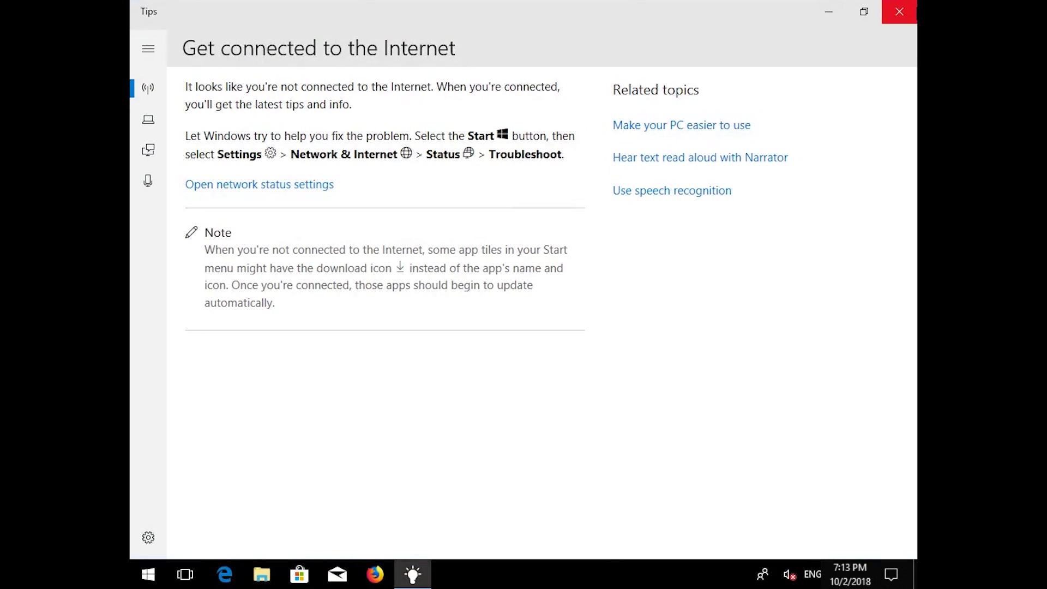
Step: Close the Tips window and open C:\Windows\SoftwareDistribution in File Explorer
{"action": "left_click", "coordinate": [899, 12]}
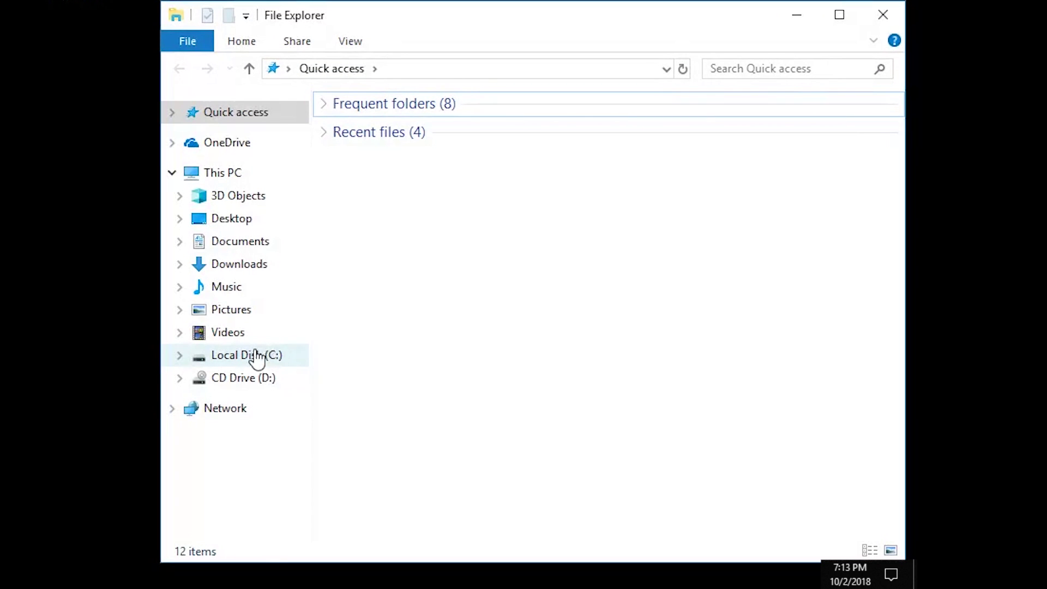
{"action": "left_click", "coordinate": [257, 359]}
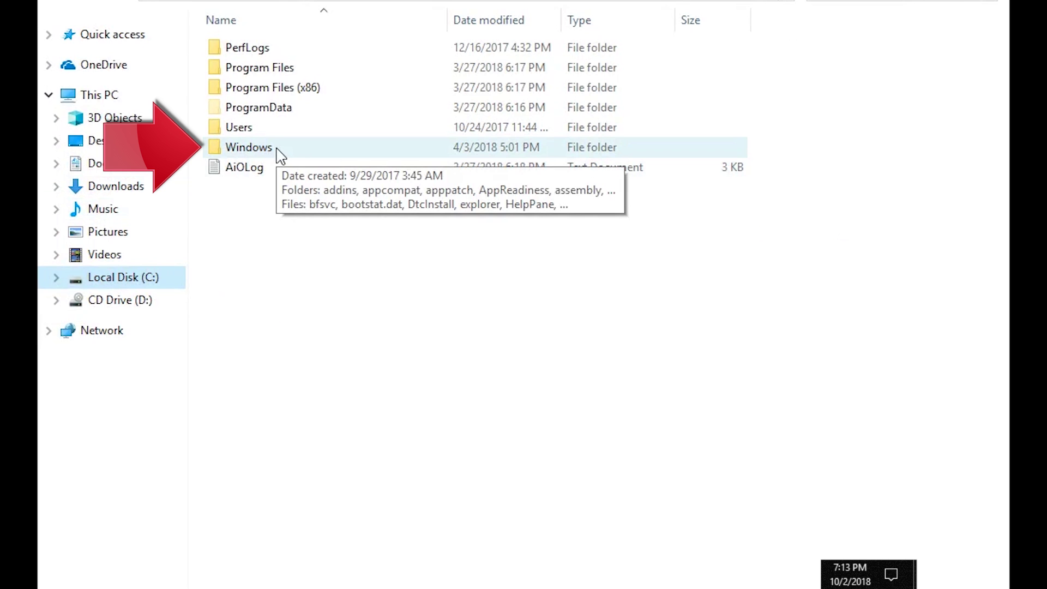
{"action": "double_click", "coordinate": [280, 157]}
{"action": "scroll", "coordinate": [280, 157], "scroll_direction": "down", "scroll_amount": 18}
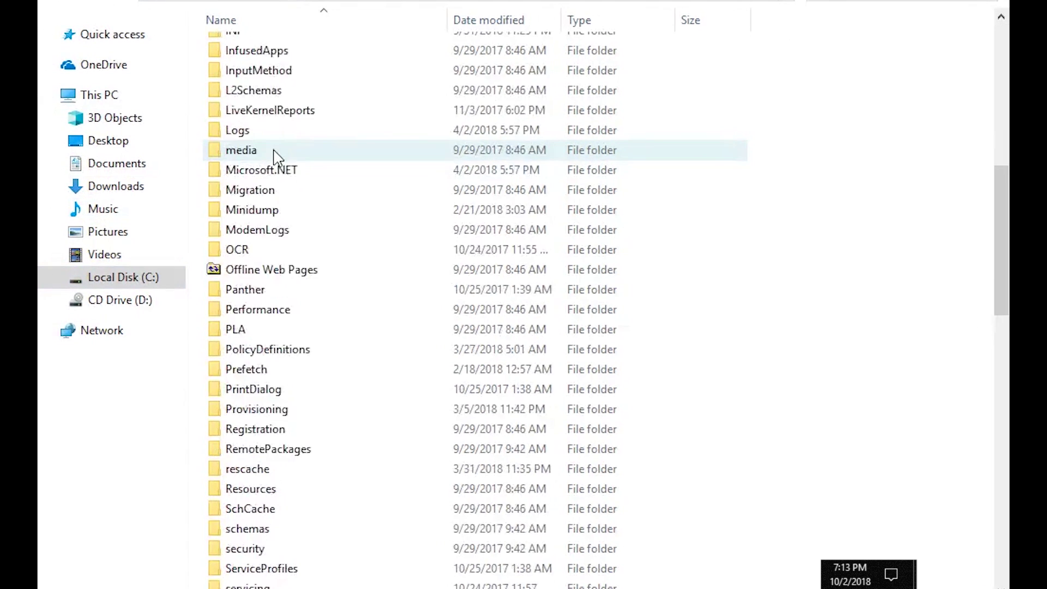
{"action": "scroll", "coordinate": [272, 158], "scroll_direction": "up", "scroll_amount": 1}
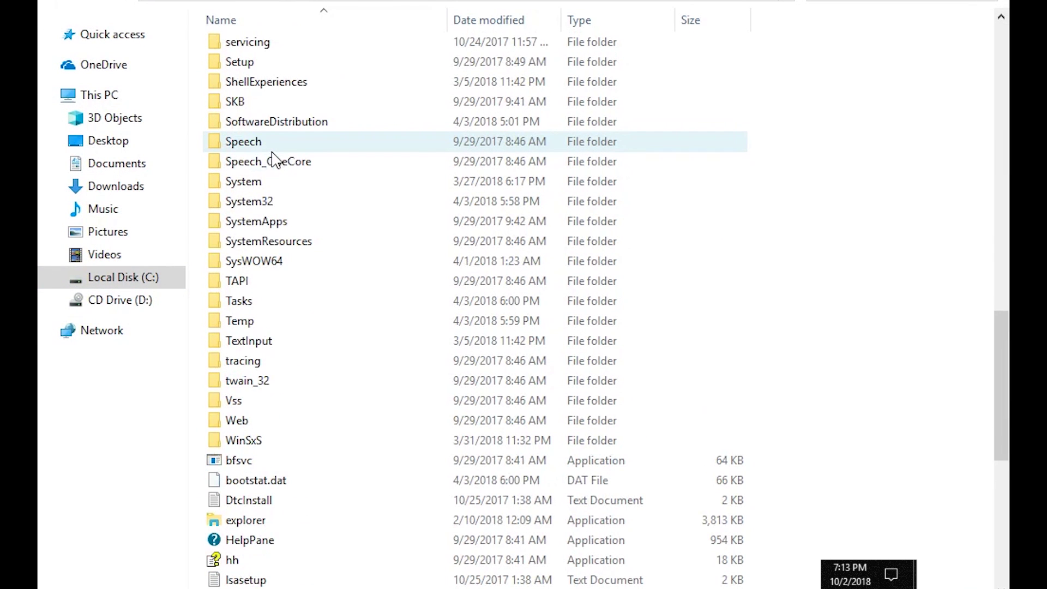
{"action": "mouse_move", "coordinate": [294, 132]}
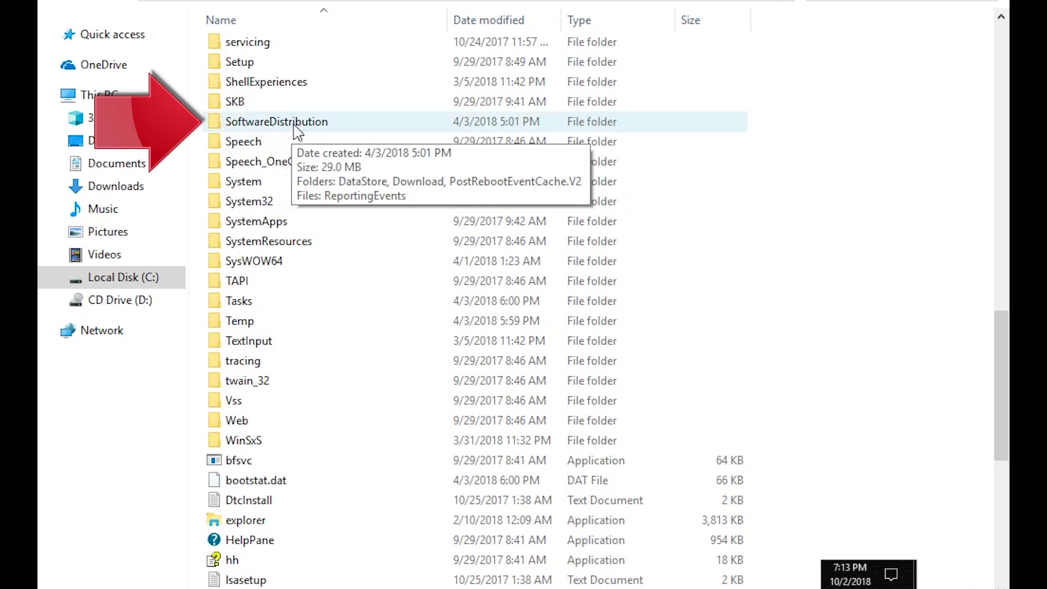
{"action": "double_click", "coordinate": [295, 124]}
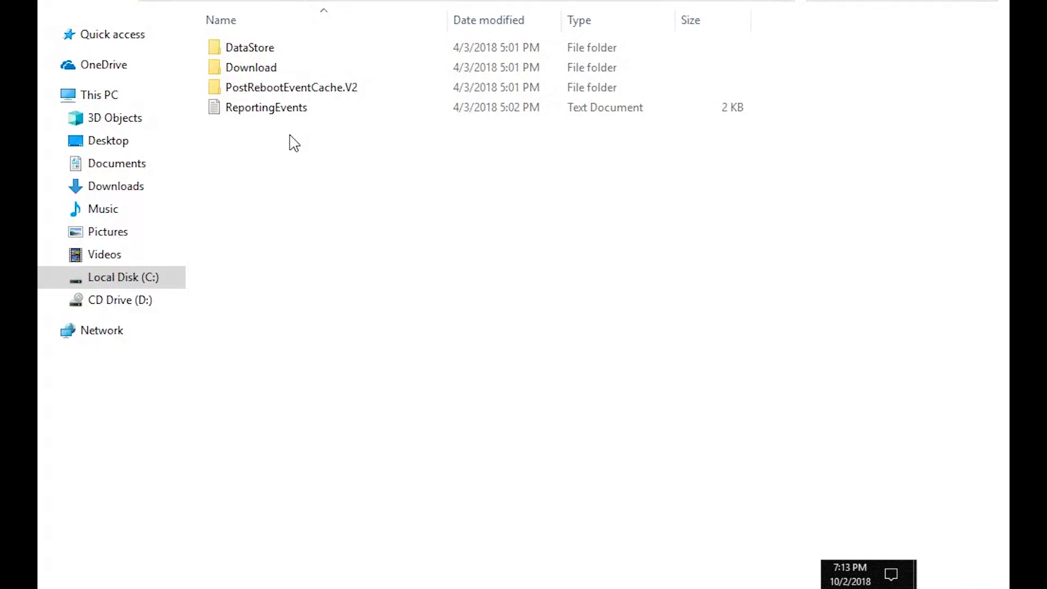
Step: Delete all four items in SoftwareDistribution and close File Explorer
{"action": "left_click_drag", "start_coordinate": [291, 222], "coordinate": [262, 46]}
{"action": "key", "text": "Delete"}
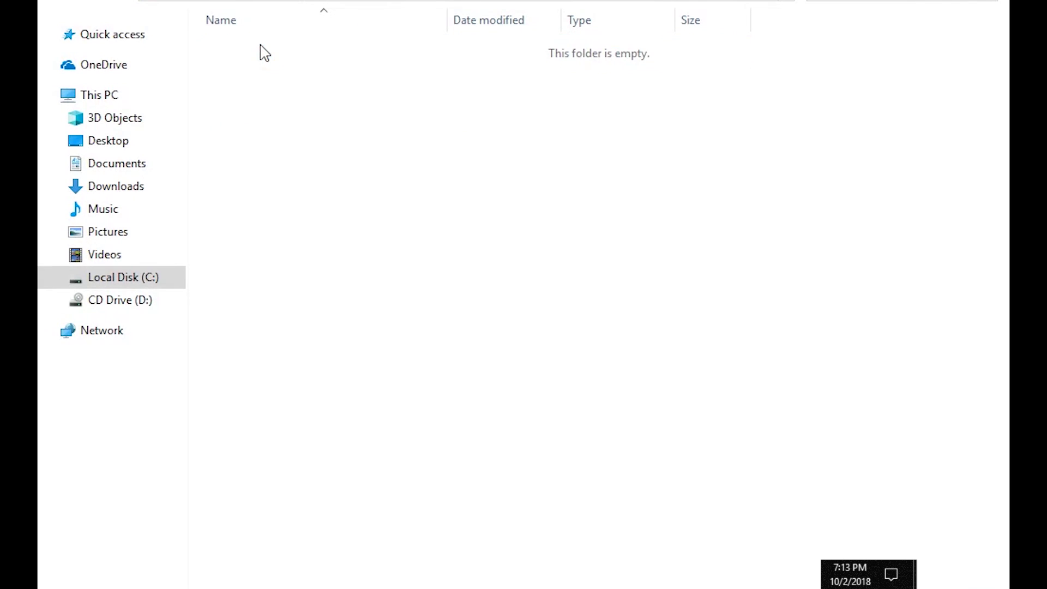
{"action": "key", "text": "alt+F4"}
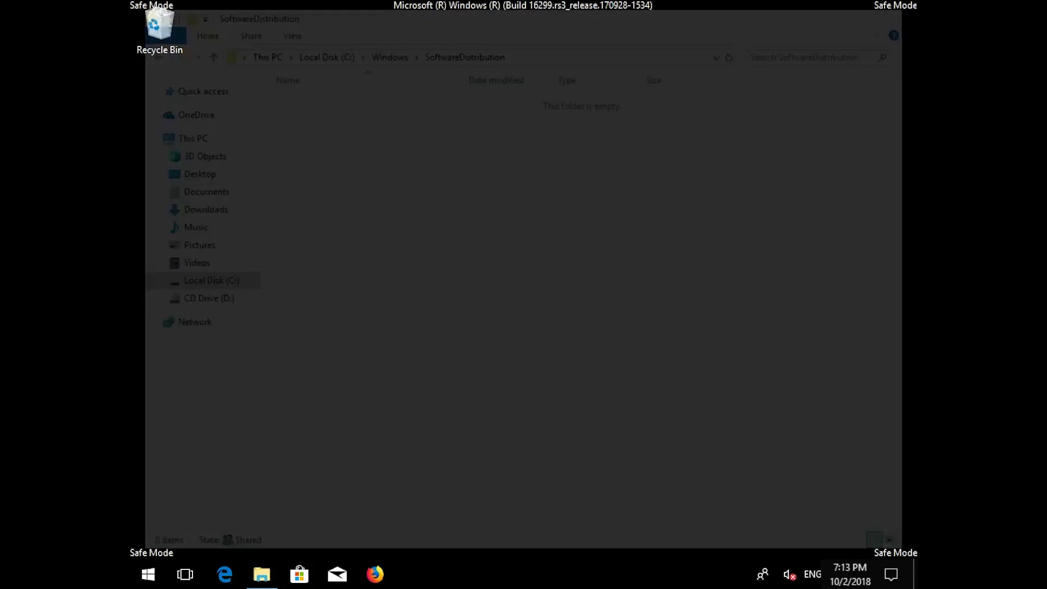
Step: Restart the PC from the Start menu power options to leave Safe Mode
{"action": "left_click", "coordinate": [138, 572]}
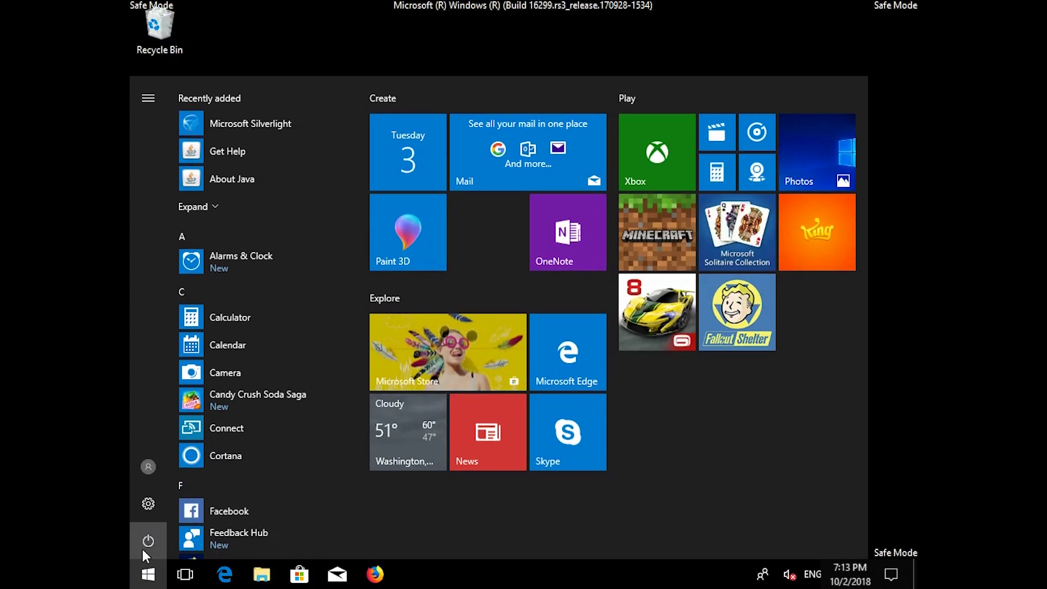
{"action": "left_click", "coordinate": [142, 549]}
{"action": "left_click", "coordinate": [164, 505]}
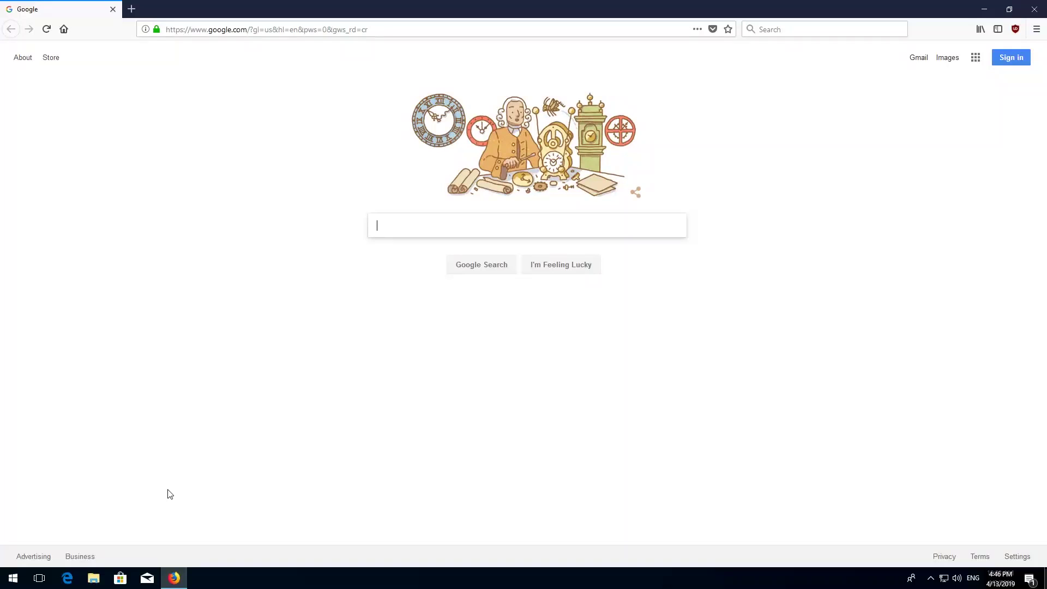
Step: Load the Microsoft Windows Update Troubleshooter support page in Firefox
{"action": "left_click", "coordinate": [384, 31]}
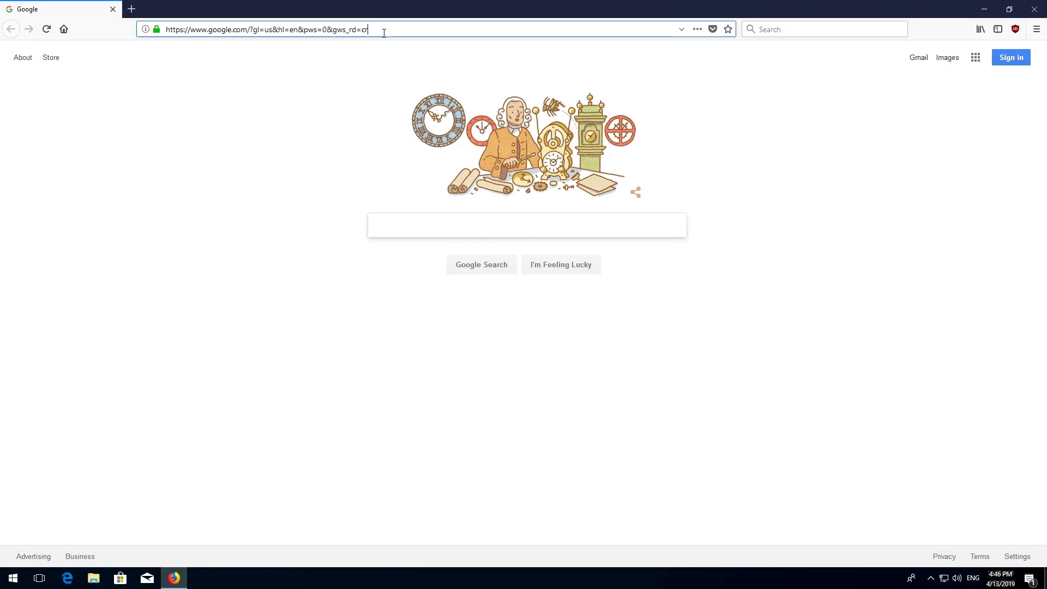
{"action": "type", "text": "https://support.microsoft.com/en-us/help/4027322/windows-update-troubleshooter"}
{"action": "key", "text": "Return"}
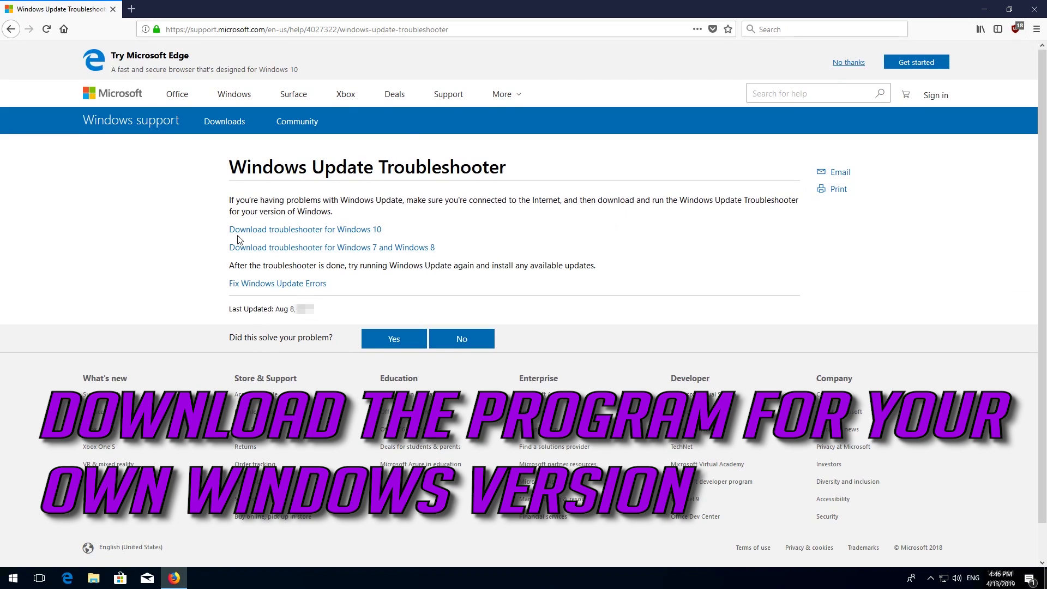
Step: Download the Windows 10 troubleshooter and save it as wu170509.diagcab
{"action": "left_click", "coordinate": [273, 230]}
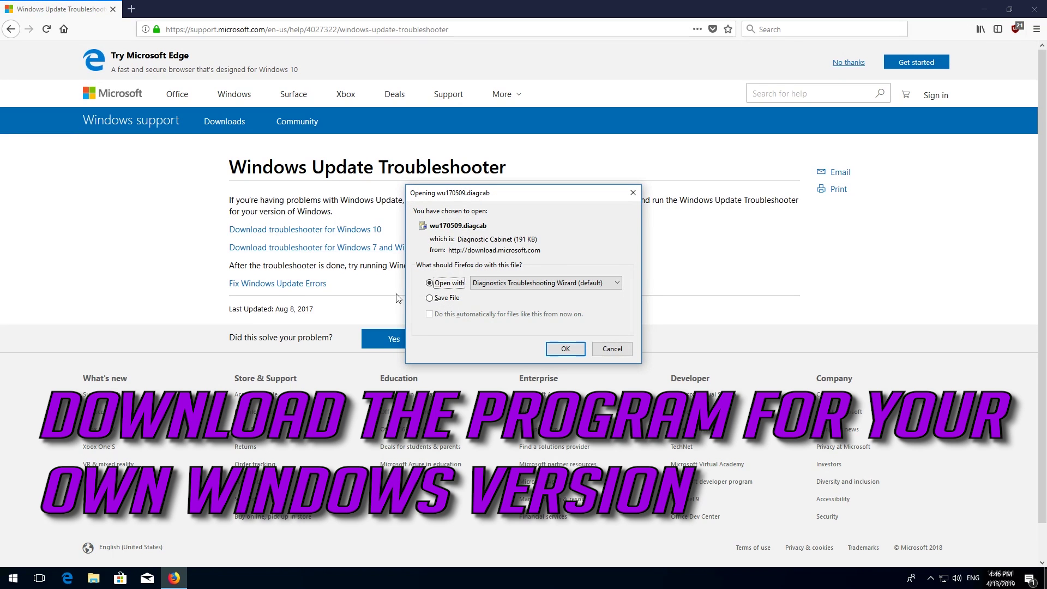
{"action": "left_click", "coordinate": [429, 298]}
{"action": "left_click", "coordinate": [565, 349]}
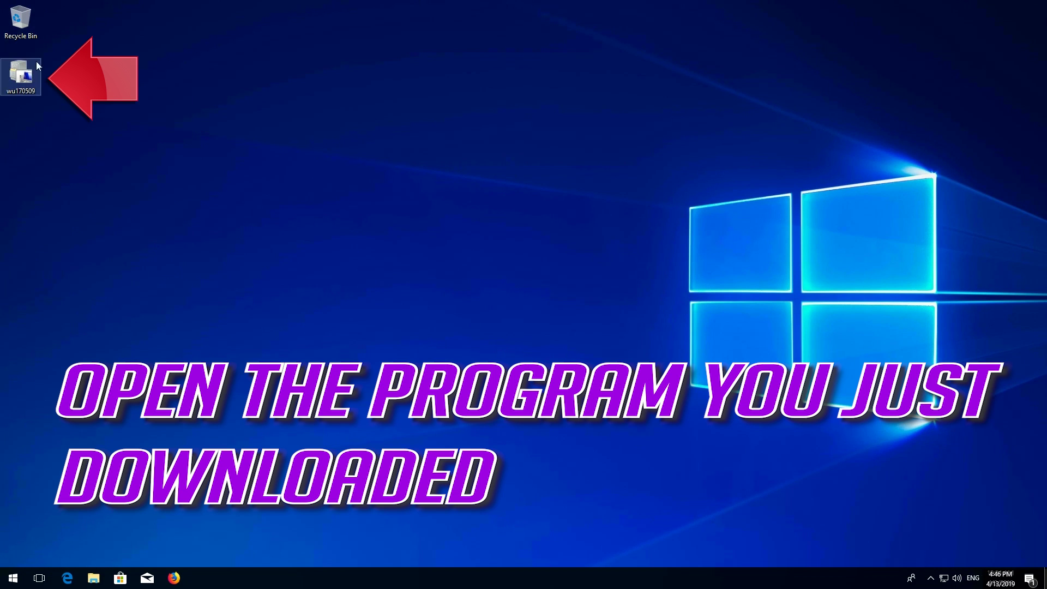
Step: Run wu170509 as administrator and apply the Repair Windows Update Database Corruption fix
{"action": "double_click", "coordinate": [12, 81]}
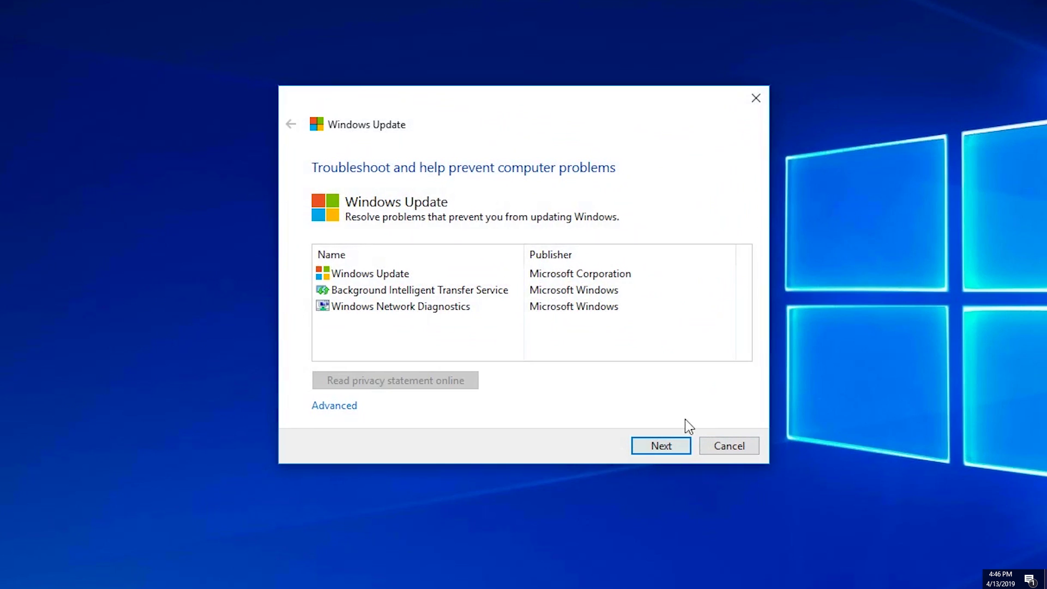
{"action": "left_click", "coordinate": [673, 446]}
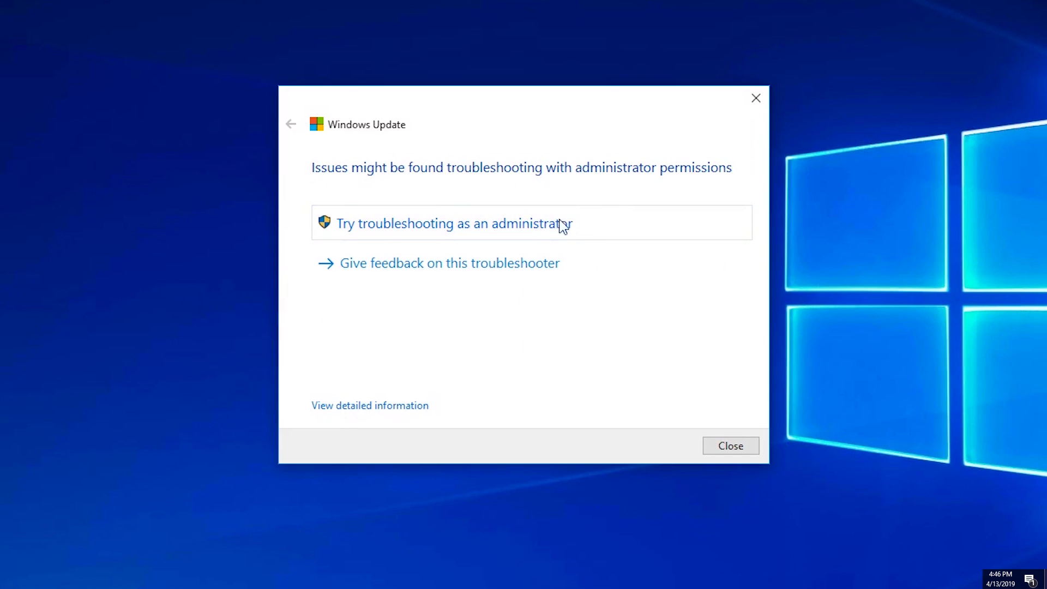
{"action": "left_click", "coordinate": [546, 234]}
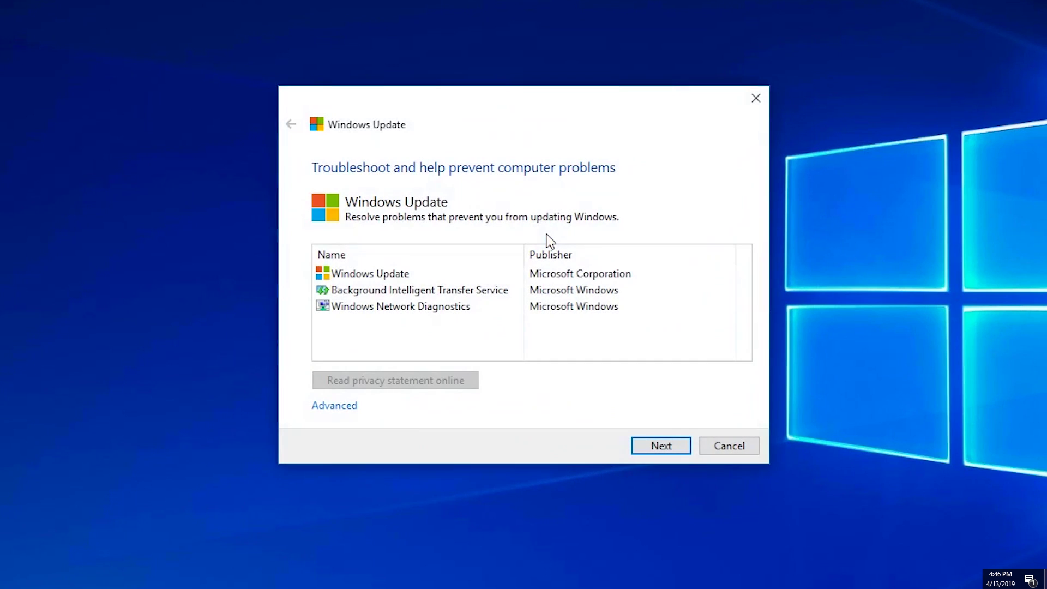
{"action": "left_click", "coordinate": [651, 454]}
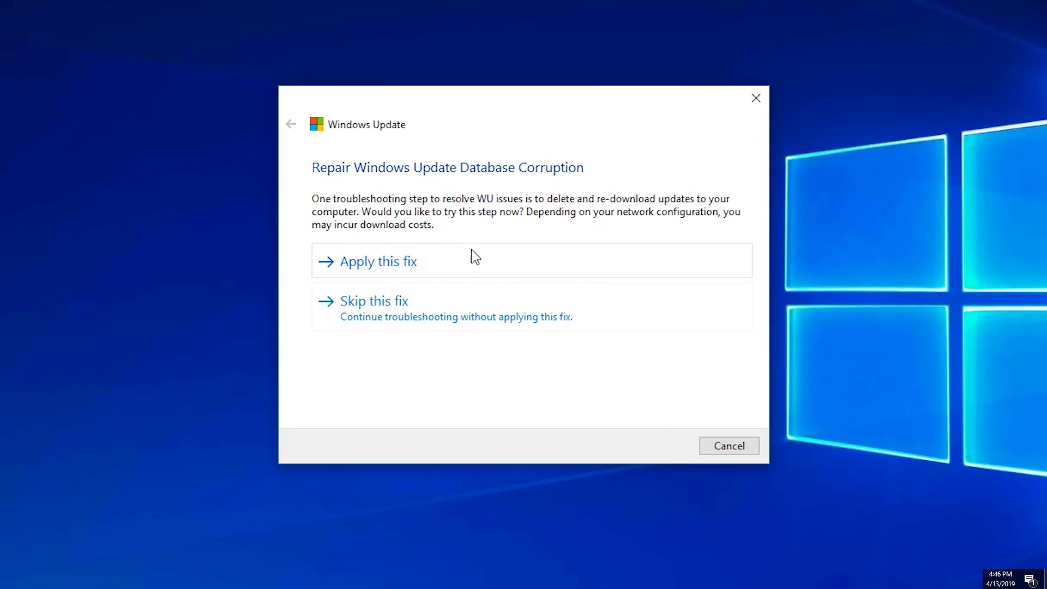
{"action": "left_click", "coordinate": [424, 270]}
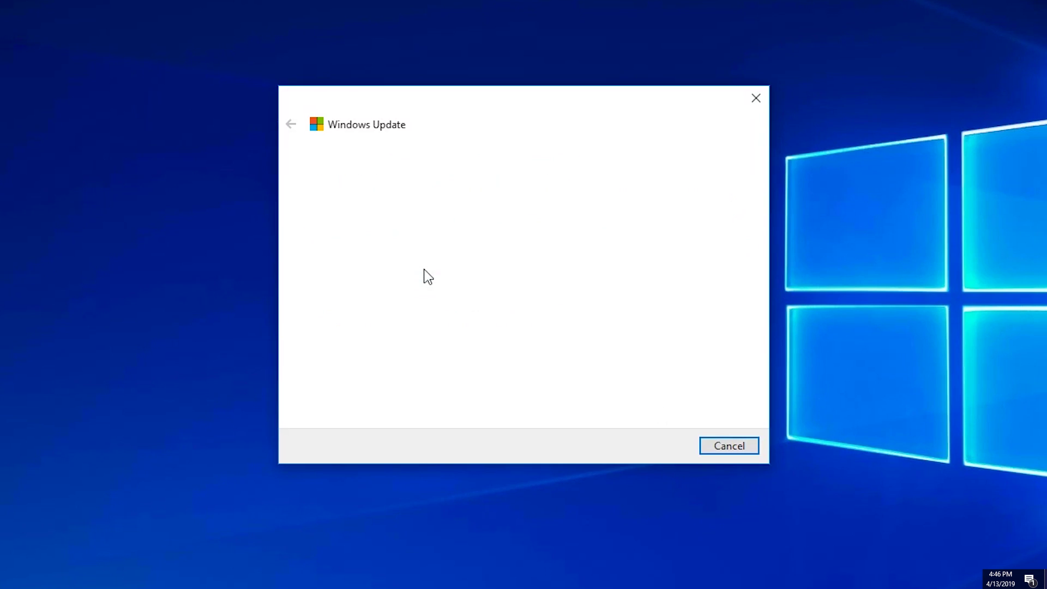